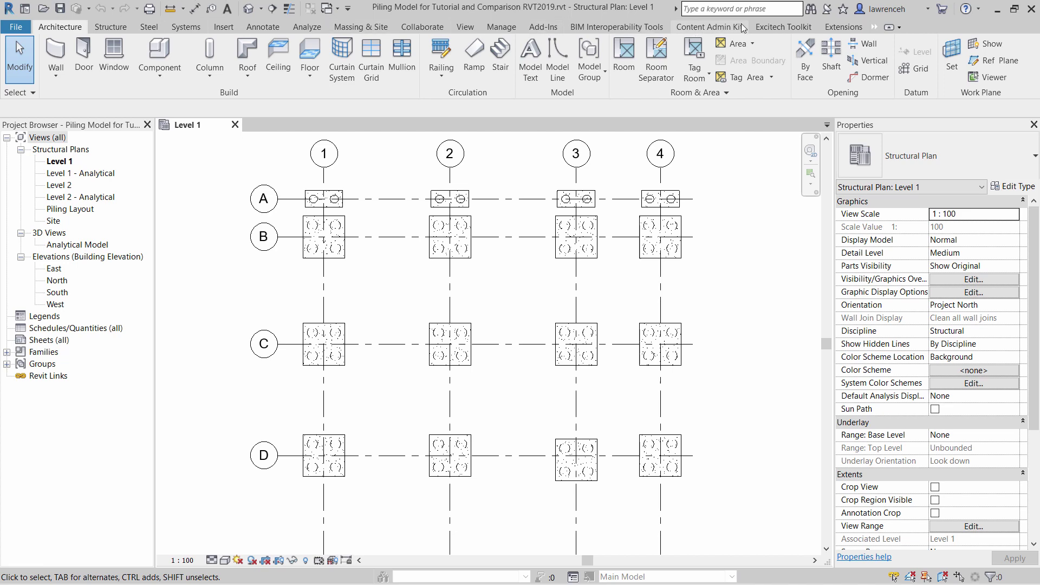
Step: Select every Pile-Steel Pipe foundation in the active Level 1 view with the Excitech Toolkit element filter
click(763, 27)
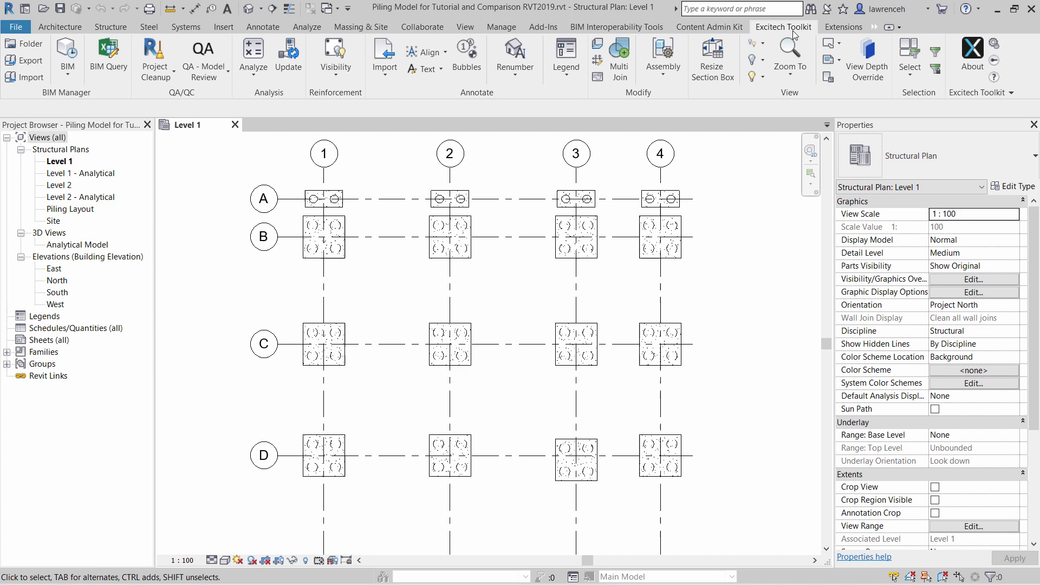
click(539, 28)
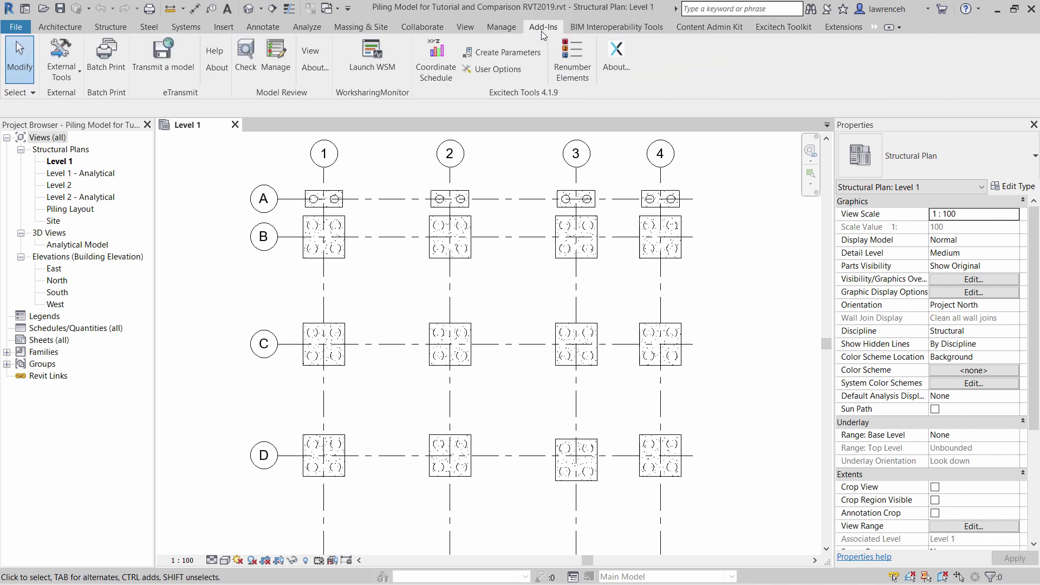
click(794, 28)
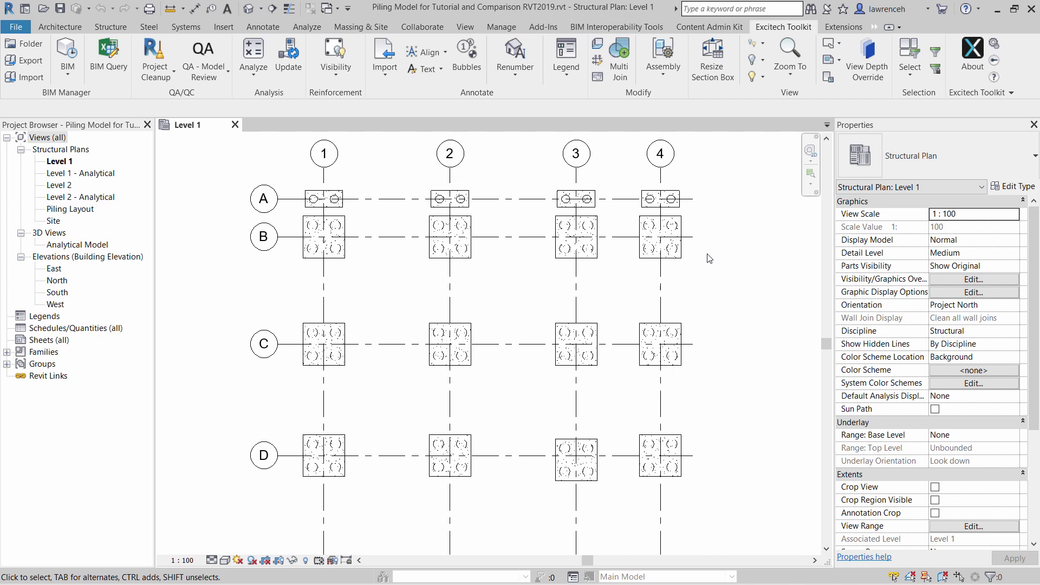
click(941, 50)
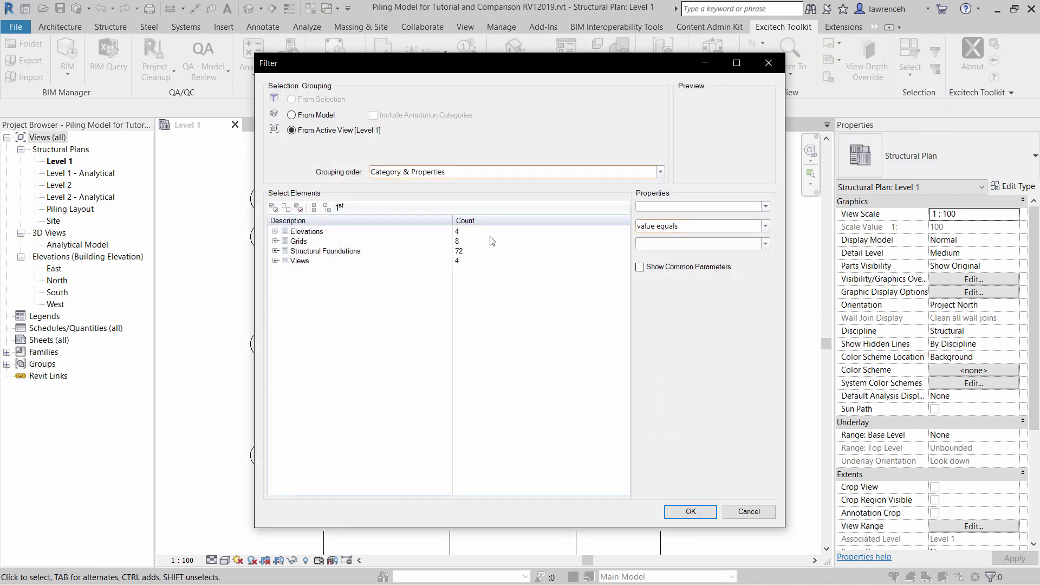
click(275, 251)
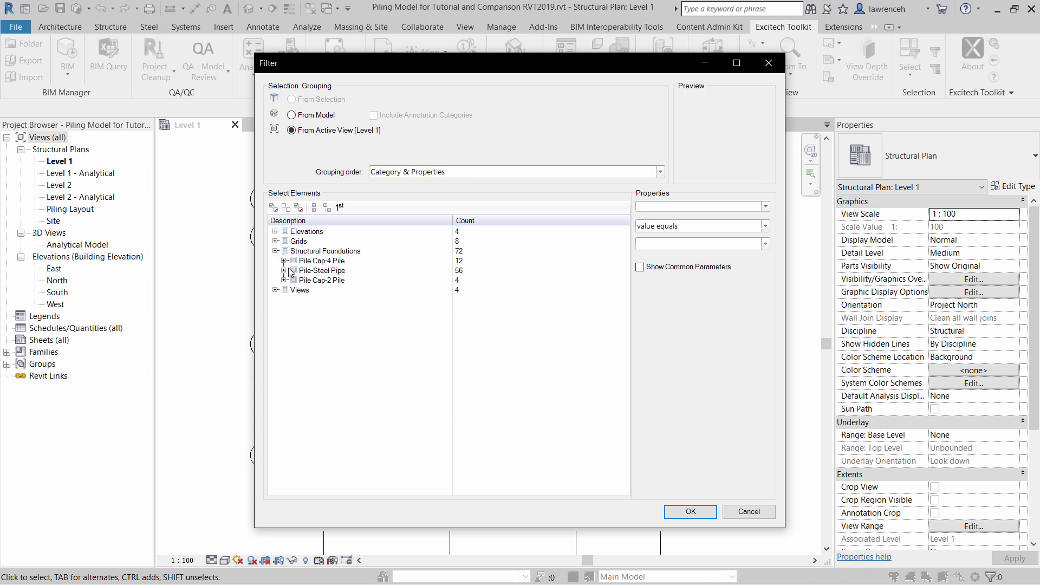
click(293, 271)
click(705, 513)
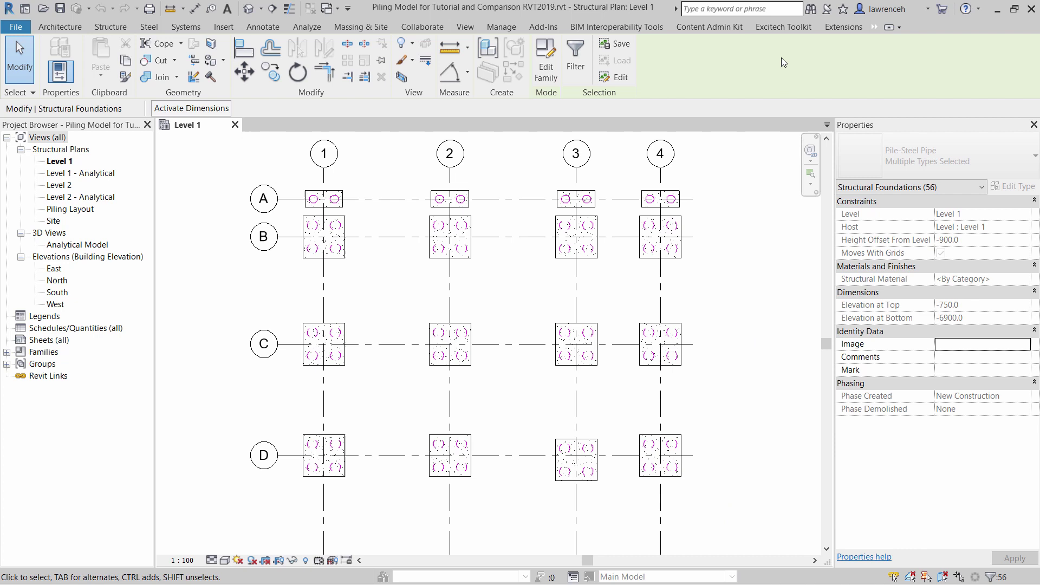
Step: Write the selected piles' insertion point coordinates to their parameters using the Survey Point as origin, and check one pile's properties at grid C-4
click(781, 28)
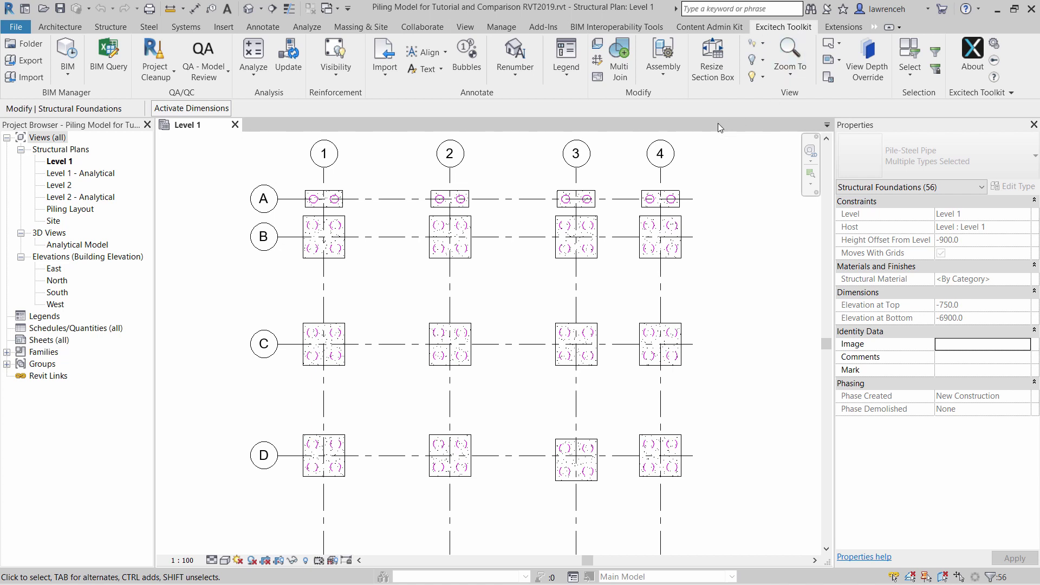
click(259, 85)
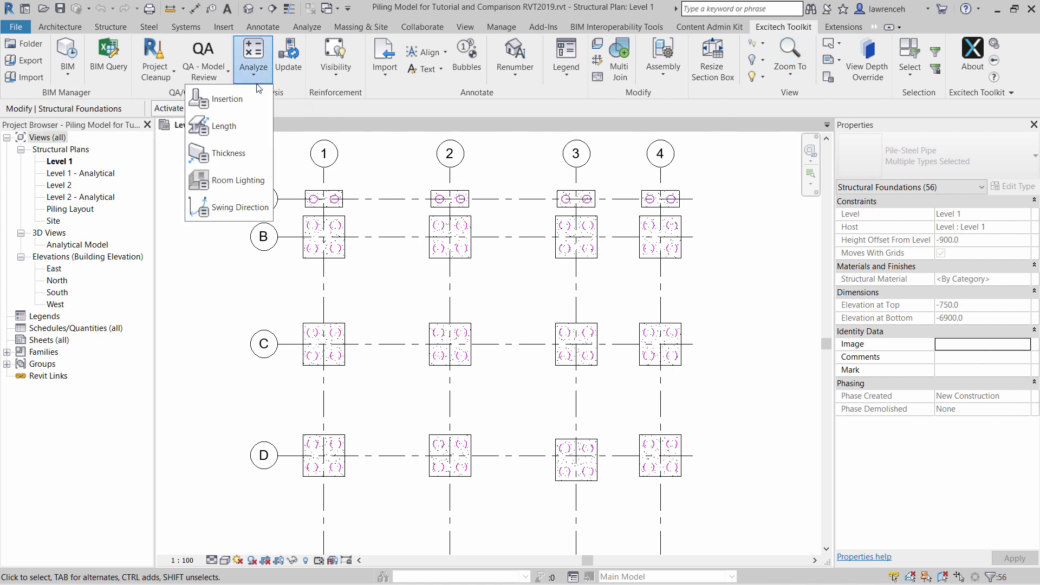
click(245, 103)
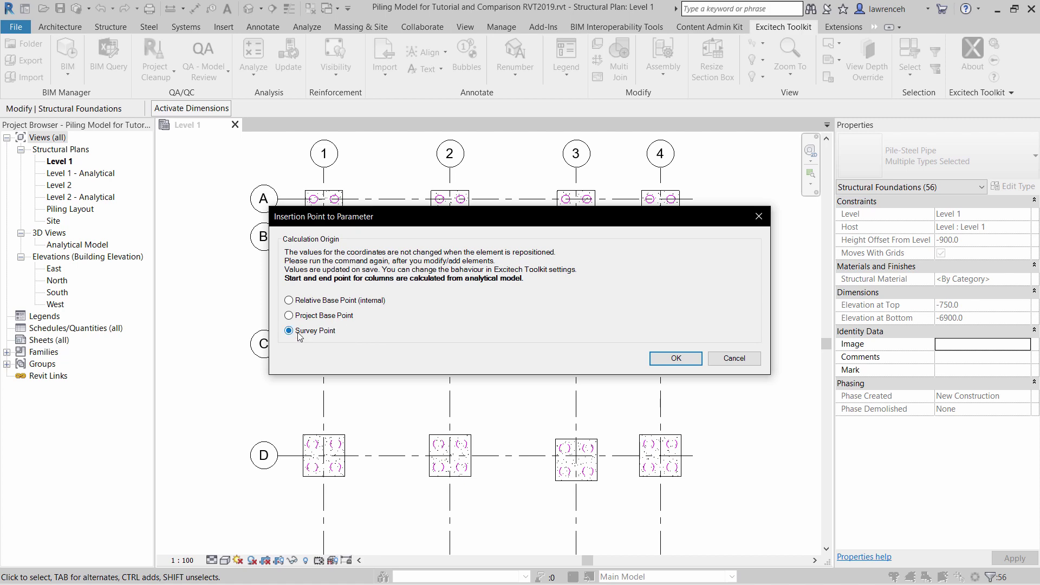
click(666, 360)
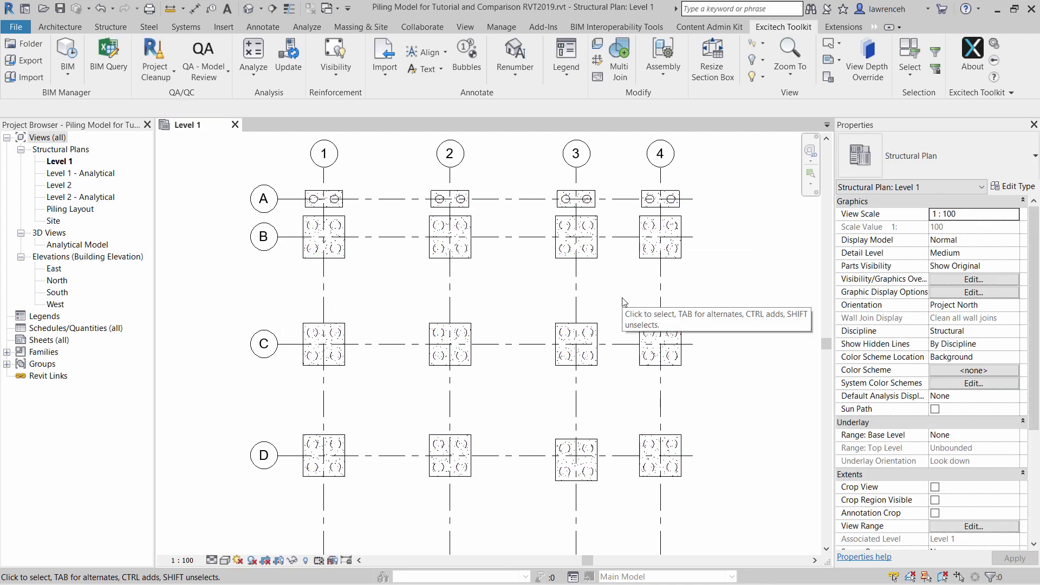
click(672, 356)
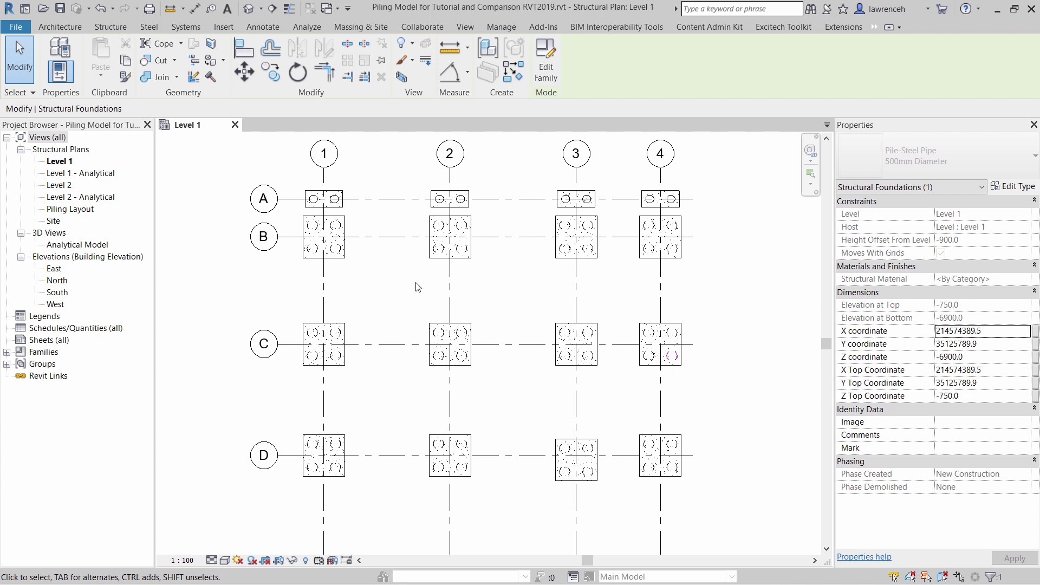
Step: Open the Piling Layout structural plan and clear the current selection
double_click(79, 213)
middle_drag(400, 283, 410, 295)
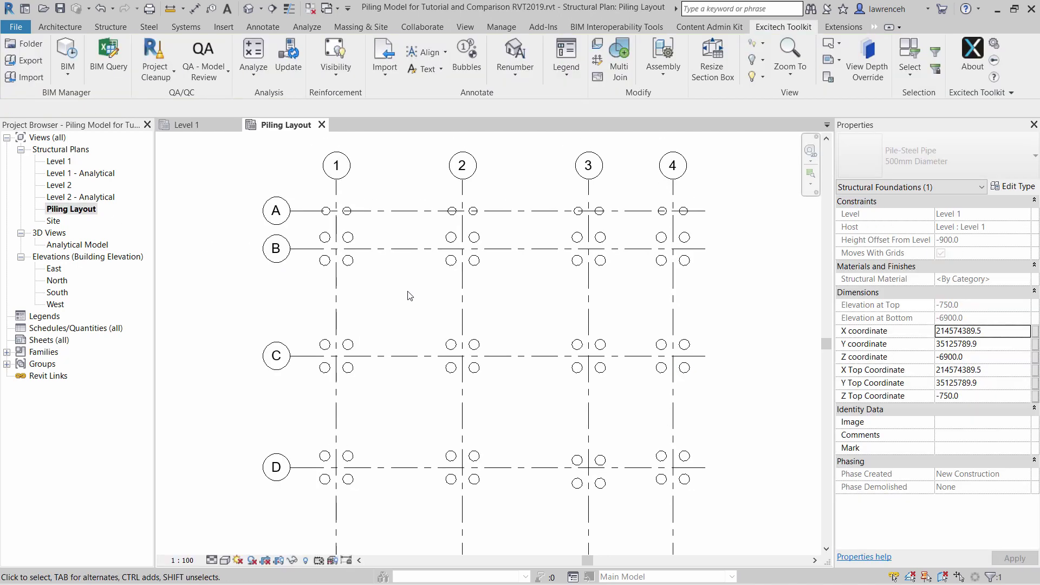
click(410, 295)
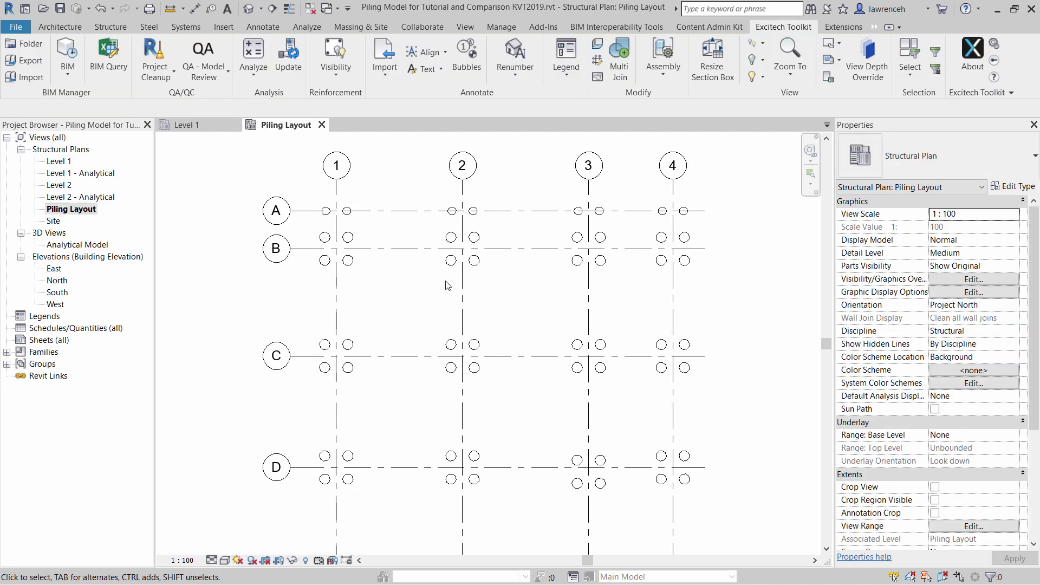
Step: Renumber the piles' Mark parameter with prefix P-, numeric format 00, initial index 1 and increment 1, and check one pile's mark at grid D-2
click(515, 80)
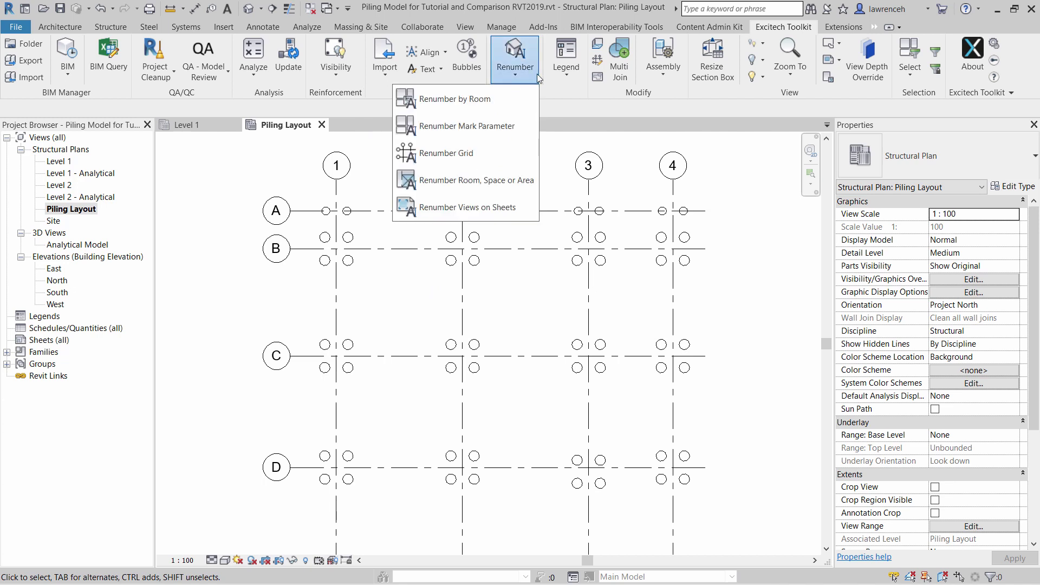
click(501, 130)
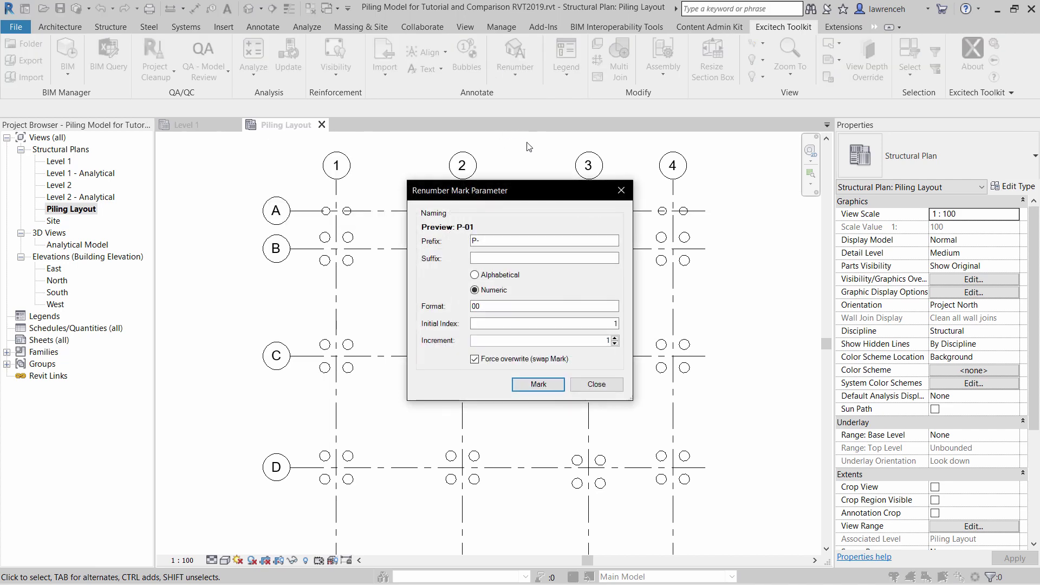
click(504, 242)
click(545, 384)
scroll(328, 219, up, 2)
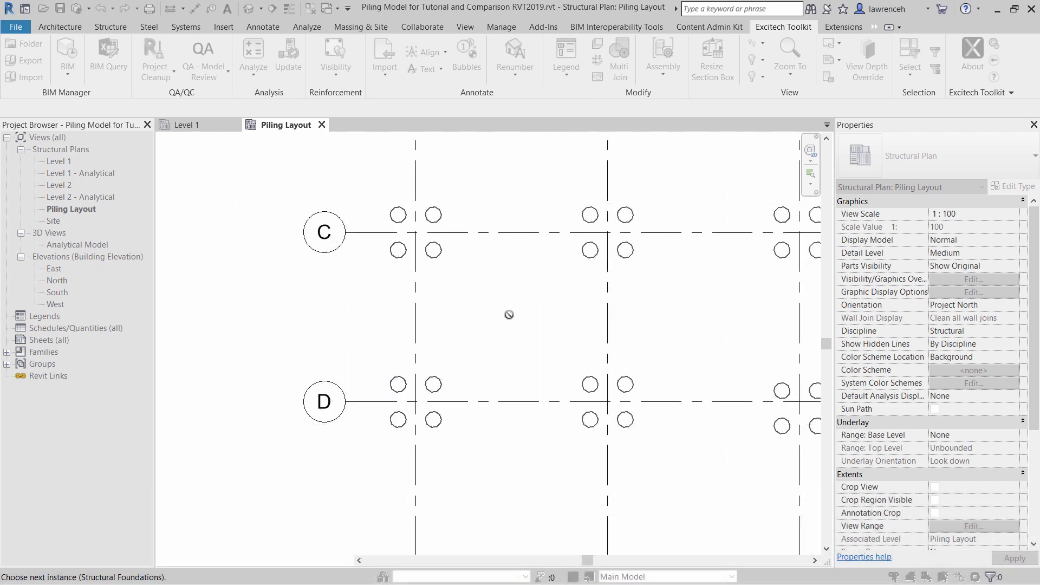
right_click(502, 287)
click(520, 295)
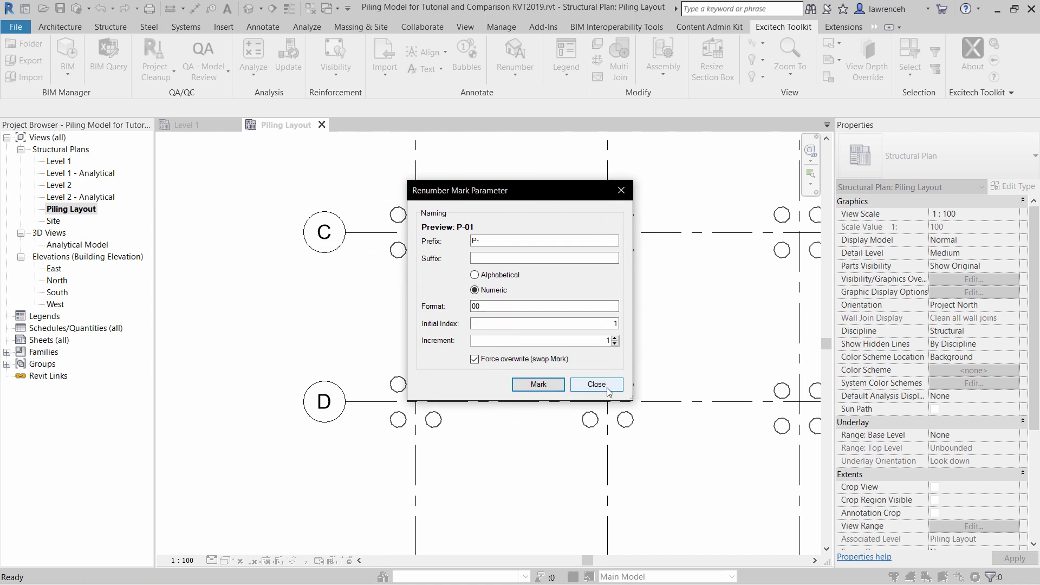
click(607, 389)
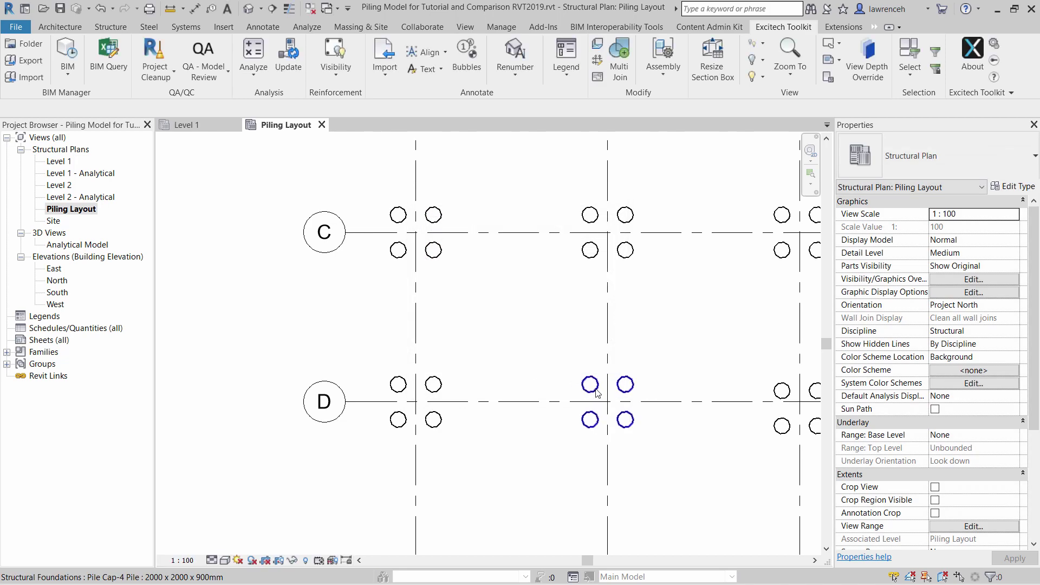
click(592, 388)
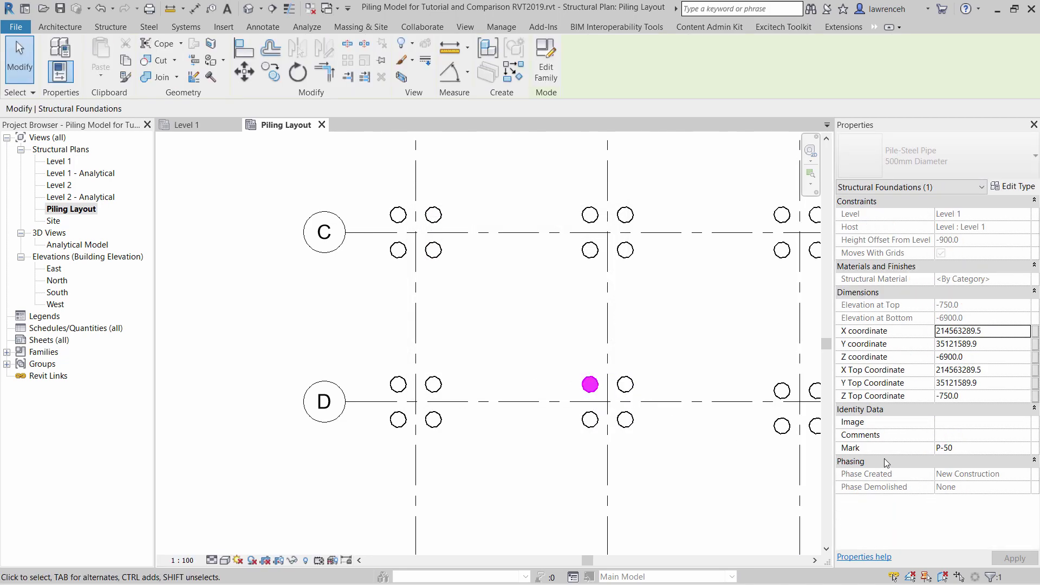
click(657, 360)
Step: Filter the Piling Layout view to select all Pile-Steel Pipe foundations
scroll(664, 356, down, 3)
middle_drag(699, 346, 550, 406)
scroll(512, 401, up, 2)
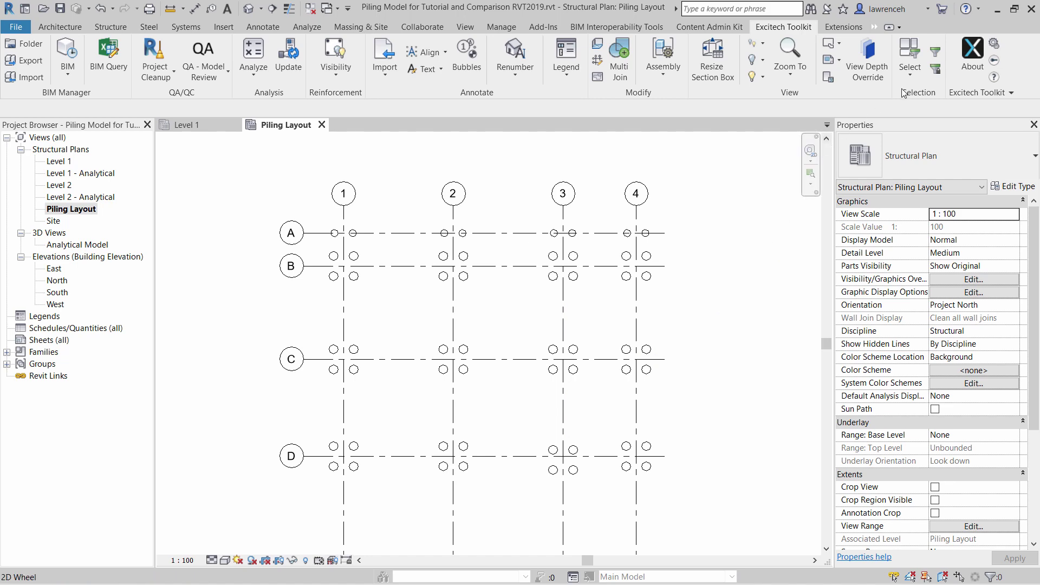
click(937, 54)
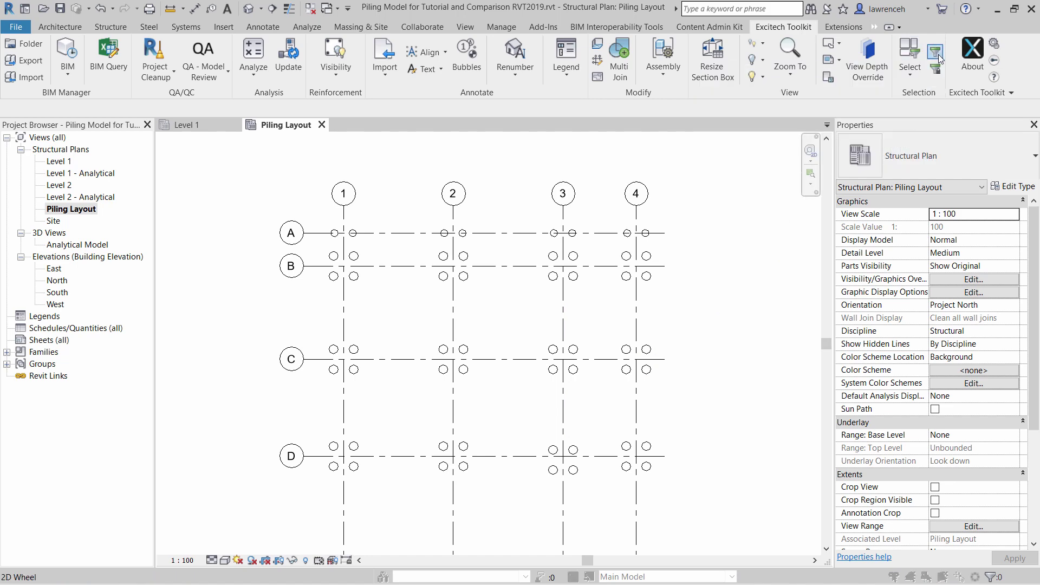
click(276, 251)
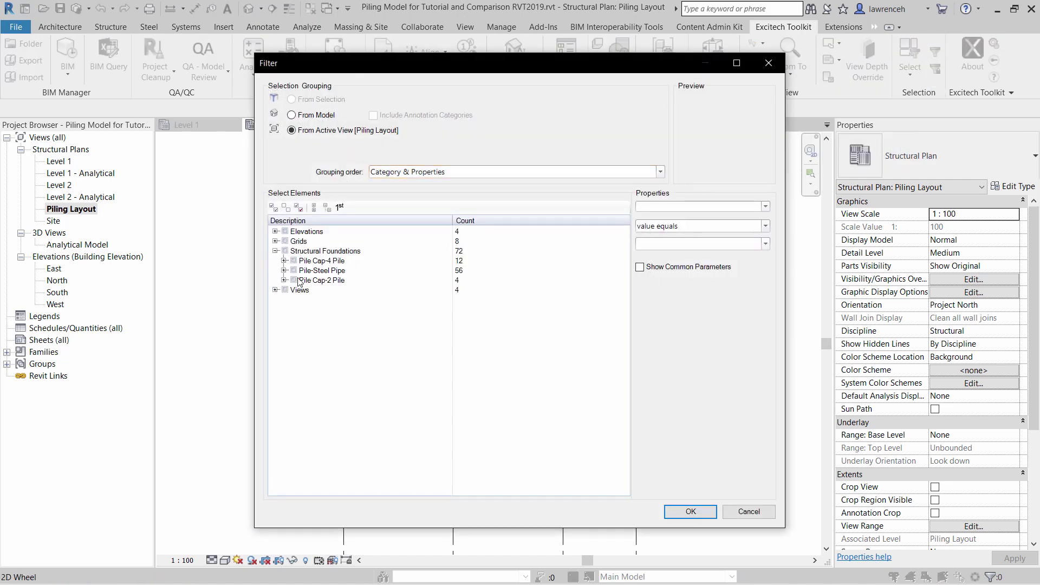
click(293, 270)
click(675, 516)
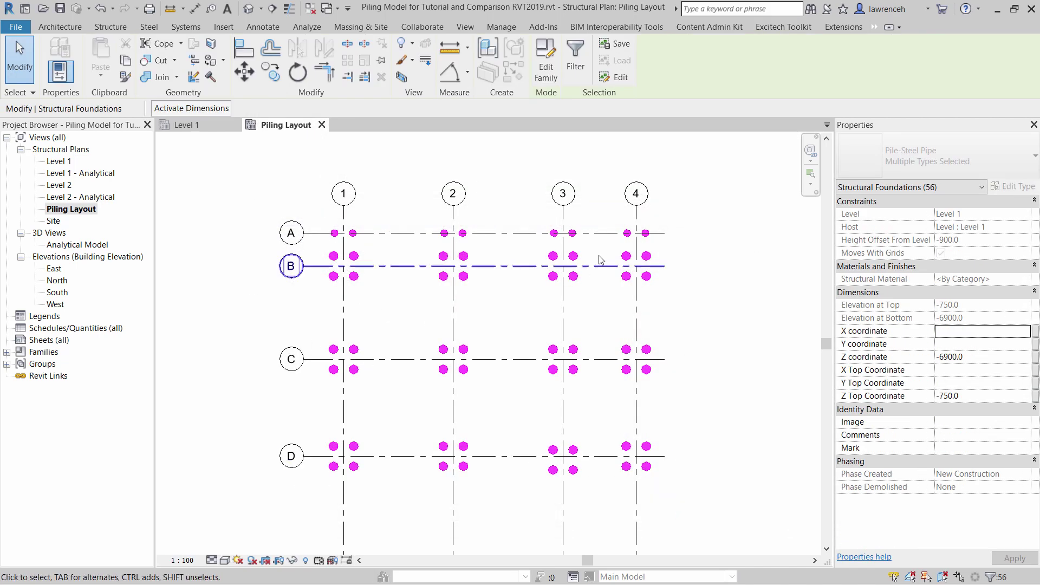
Step: Create tags on the selected piles with the Piling definition, using horizontal Structural Foundation tags without leader and a Y offset of 500
click(784, 27)
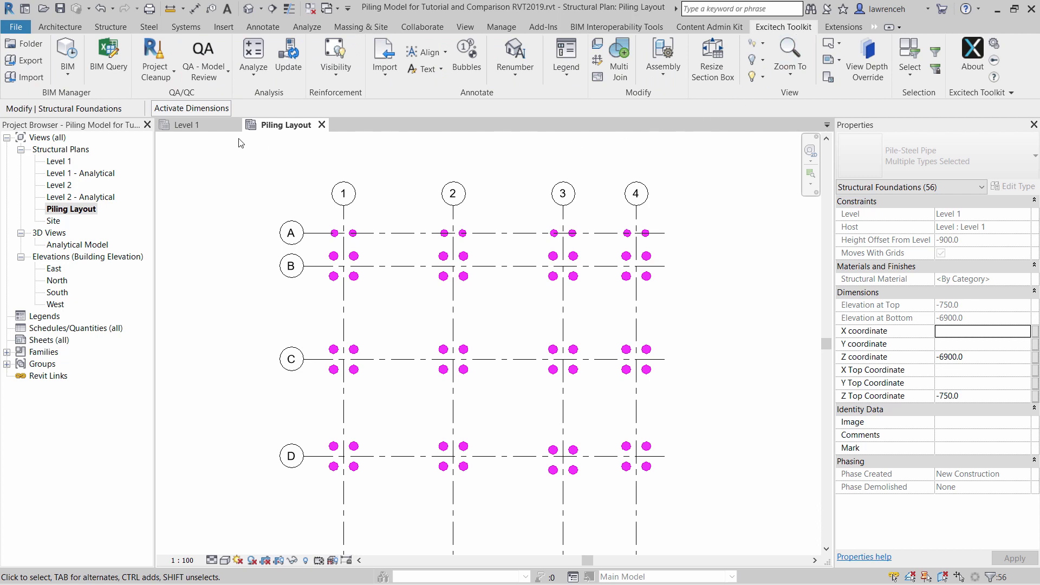
click(222, 82)
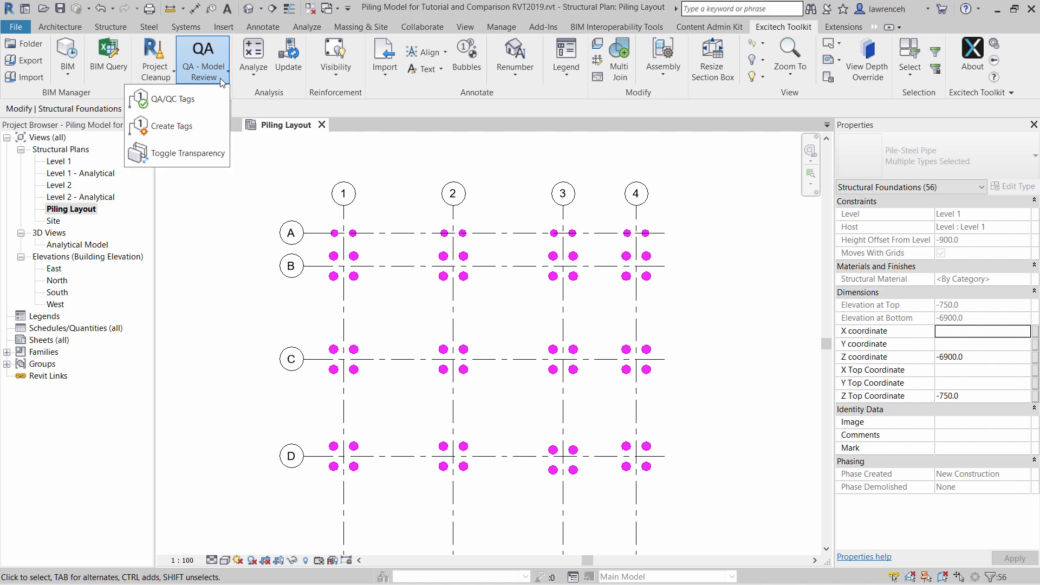
click(196, 127)
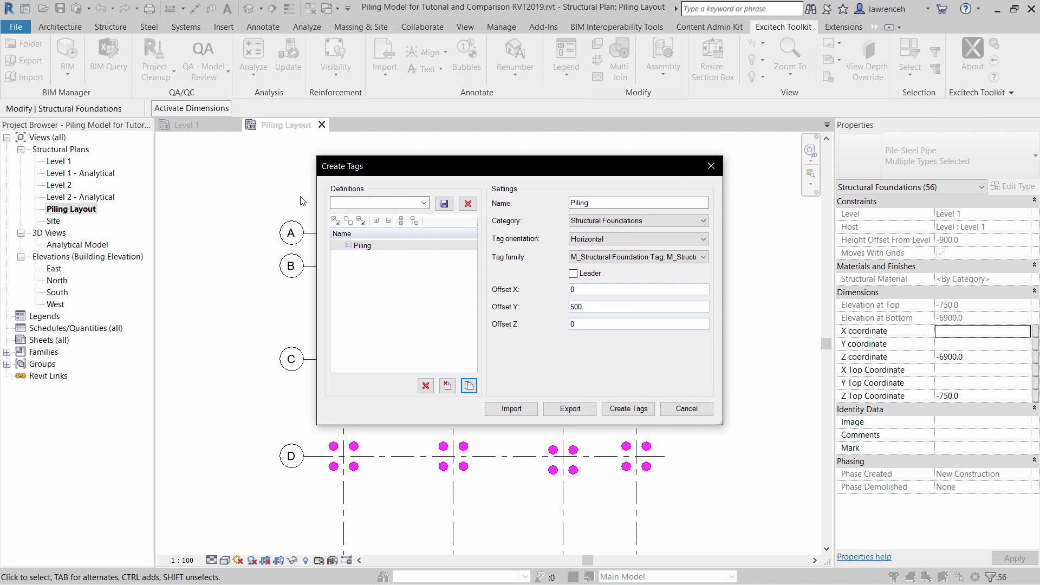
click(348, 246)
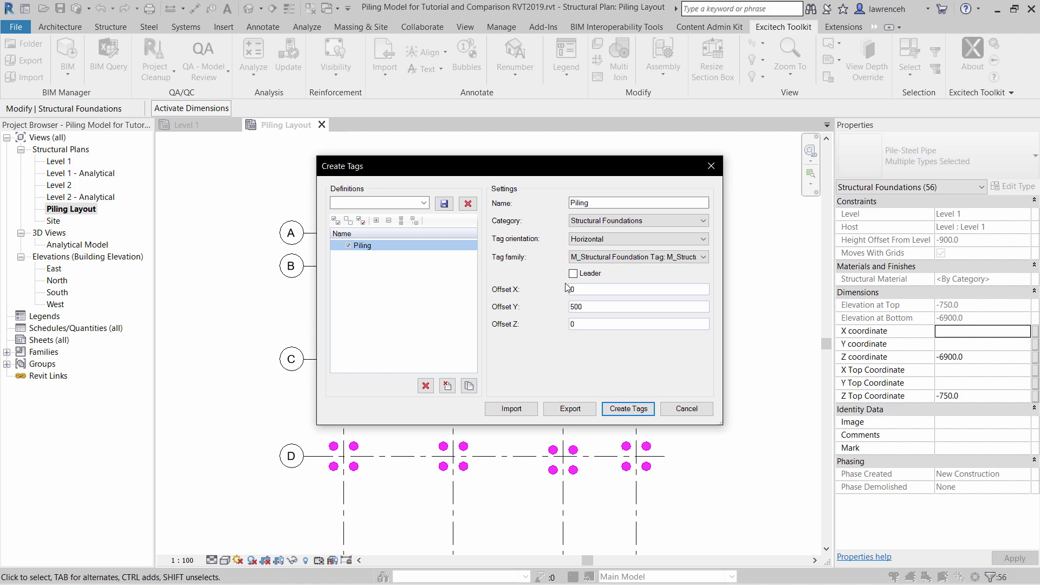
click(628, 411)
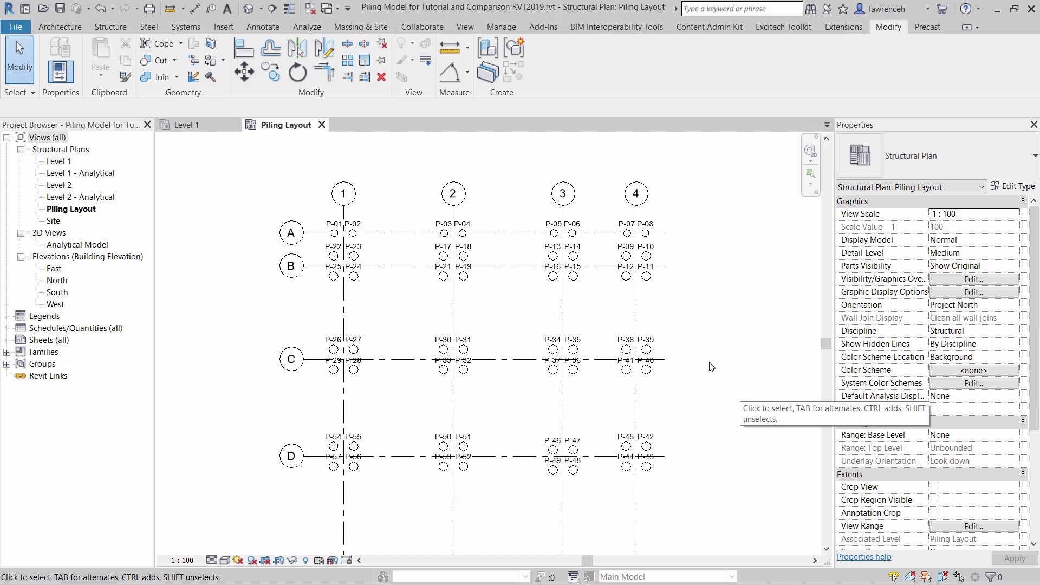
Step: Create a new schedule for the Structural Foundations category named Piling Schedule
click(471, 30)
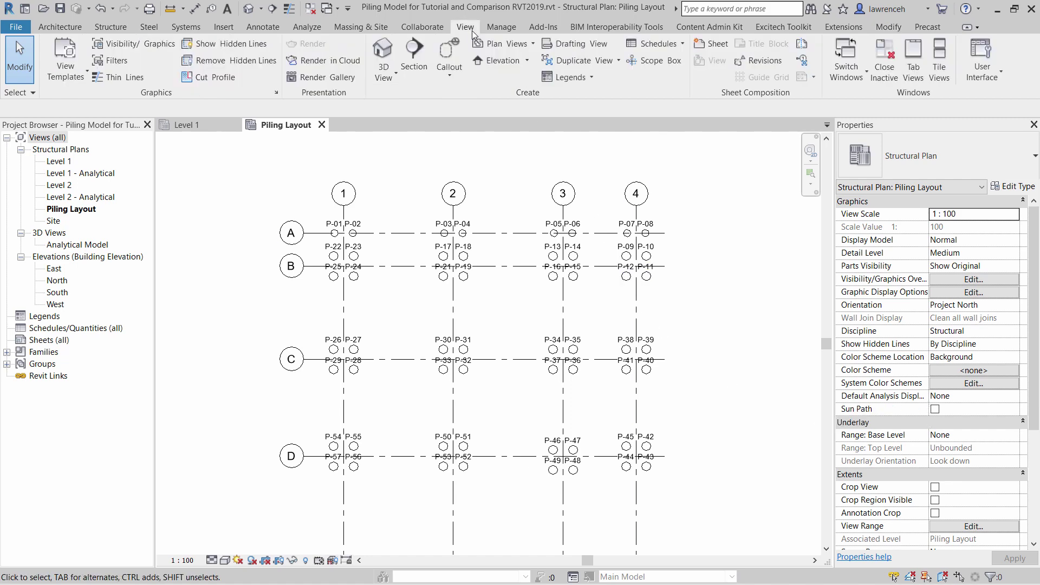
click(681, 49)
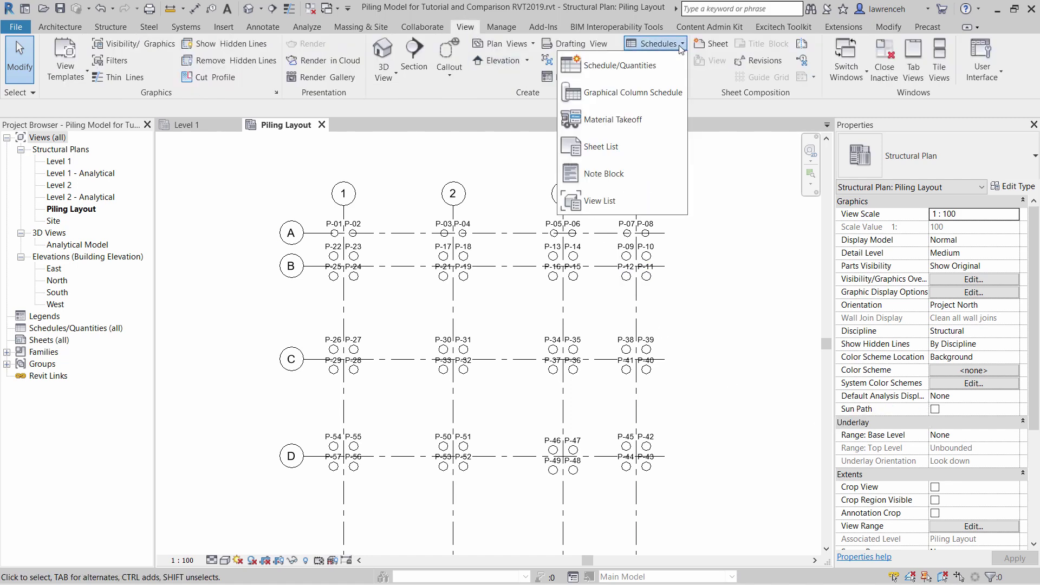
click(647, 68)
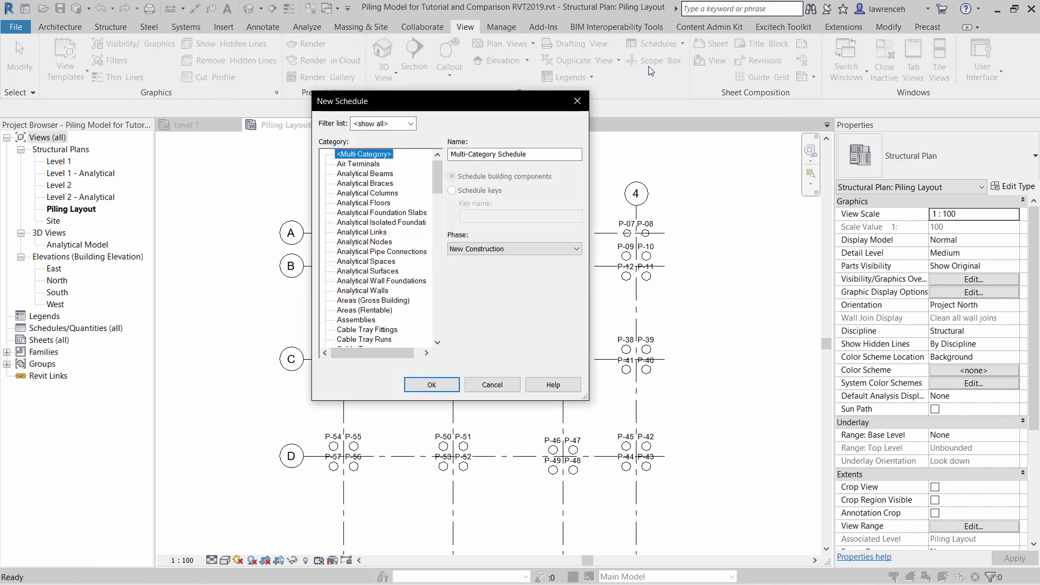
drag(435, 184, 436, 315)
click(388, 291)
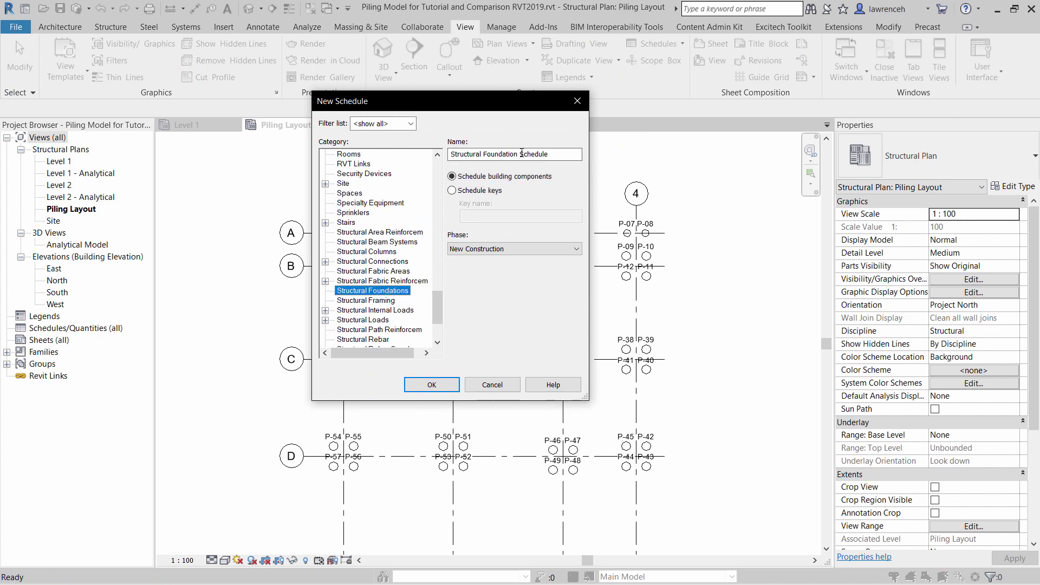
drag(518, 153, 431, 155)
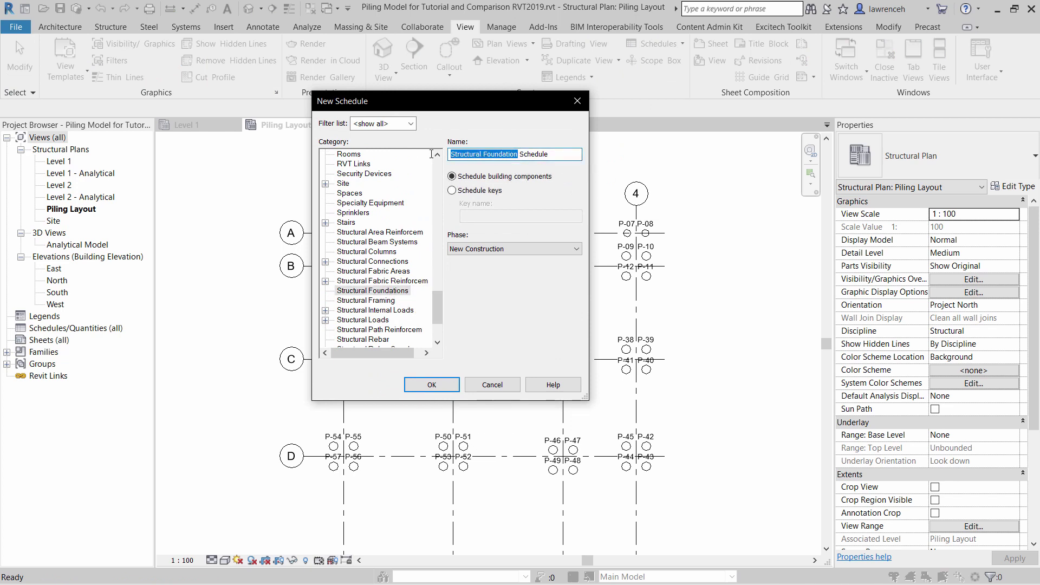
text(Piling)
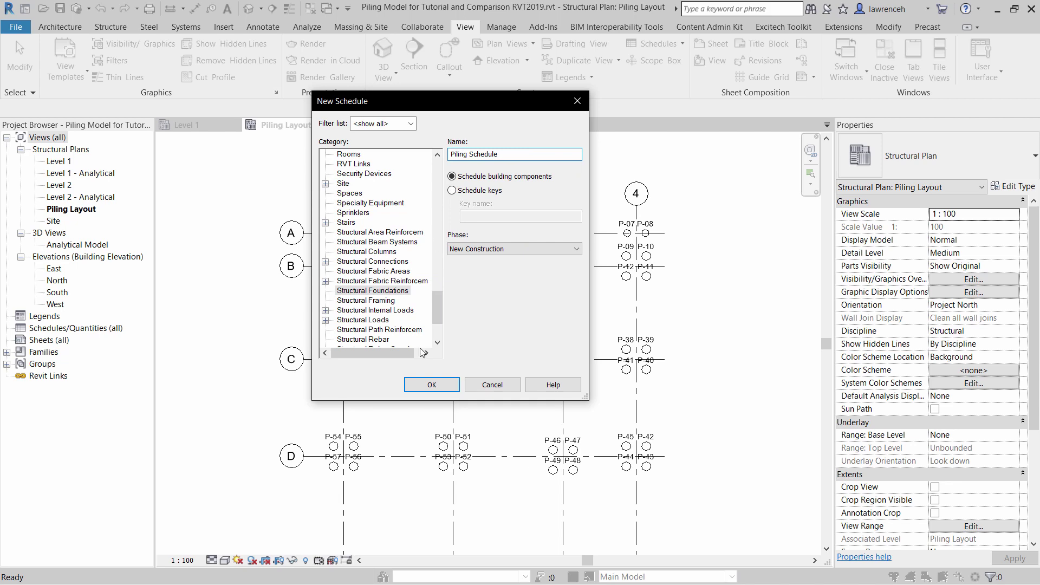
click(434, 385)
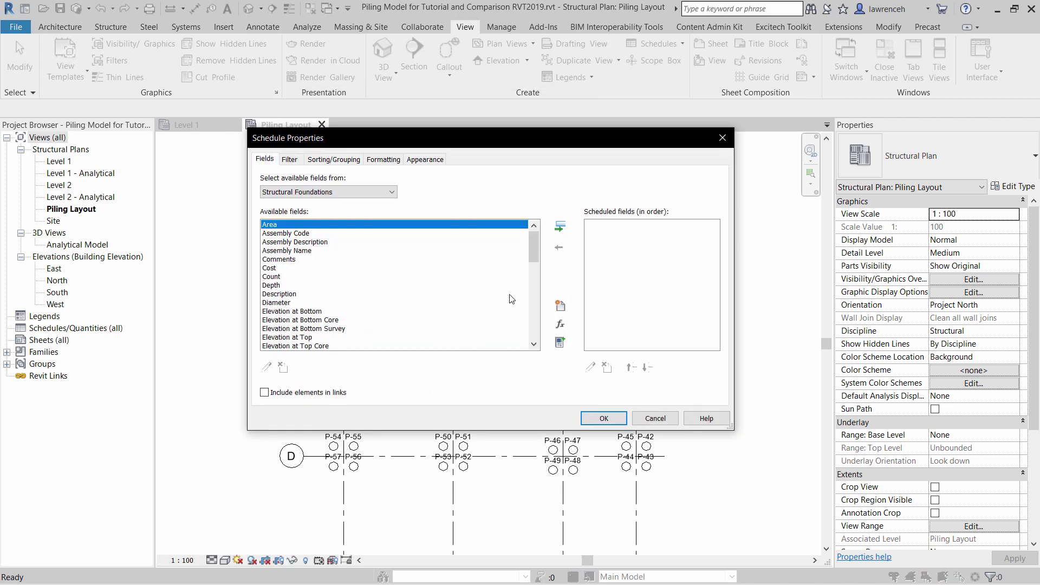
Step: Add the Mark parameter as the first scheduled field of the Piling Schedule
drag(534, 255, 532, 328)
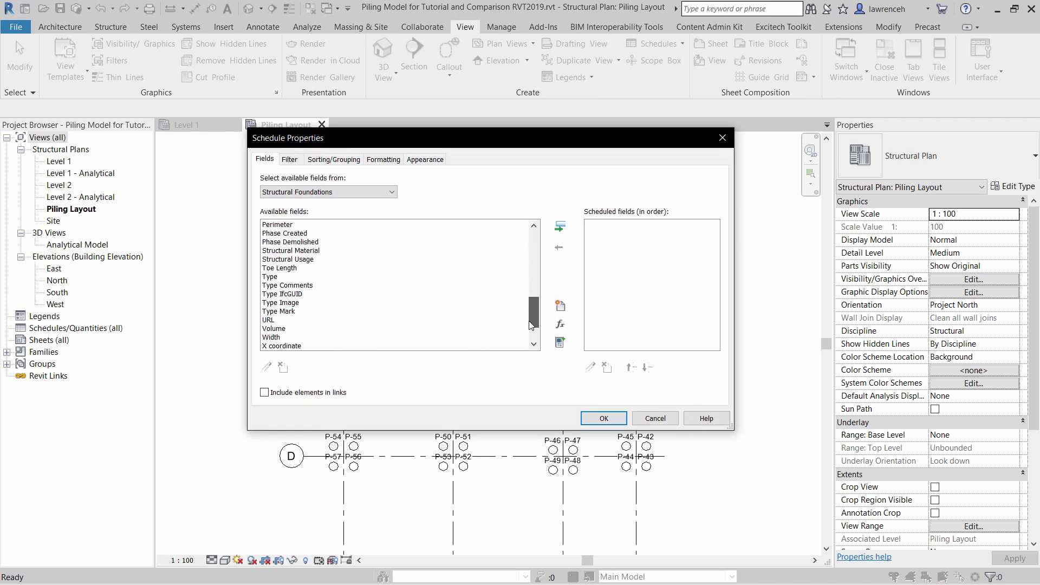
scroll(423, 328, down, 2)
scroll(320, 325, up, 5)
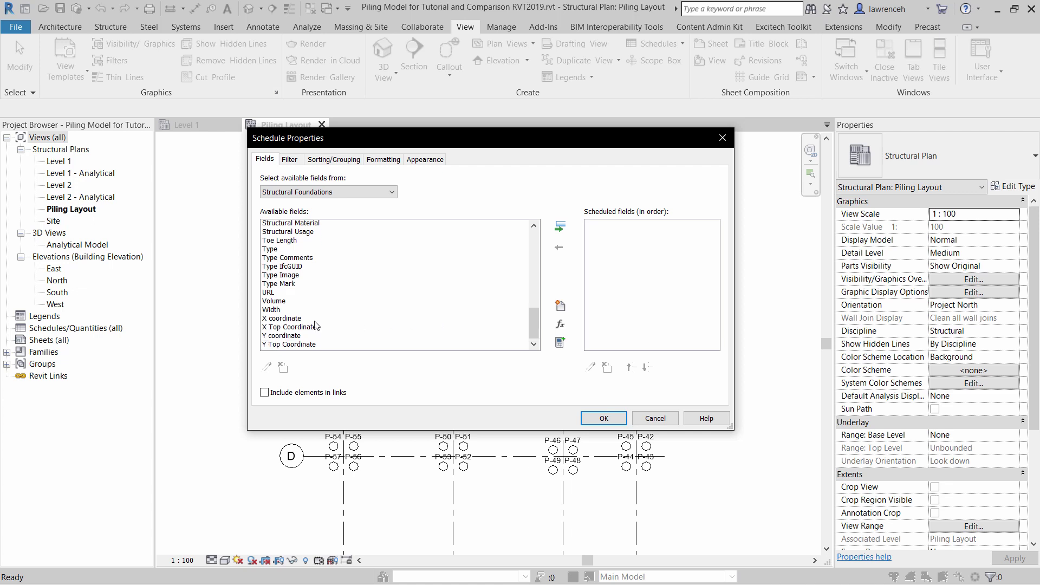
click(276, 286)
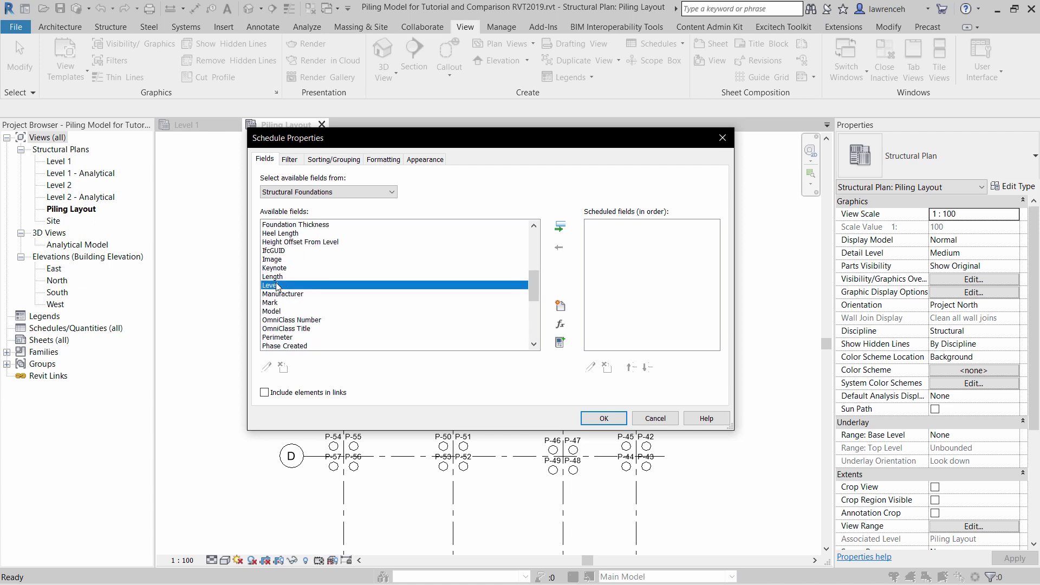
click(279, 294)
double_click(296, 303)
Step: Add the Type parameter to the scheduled fields after Mark
scroll(306, 322, down, 1)
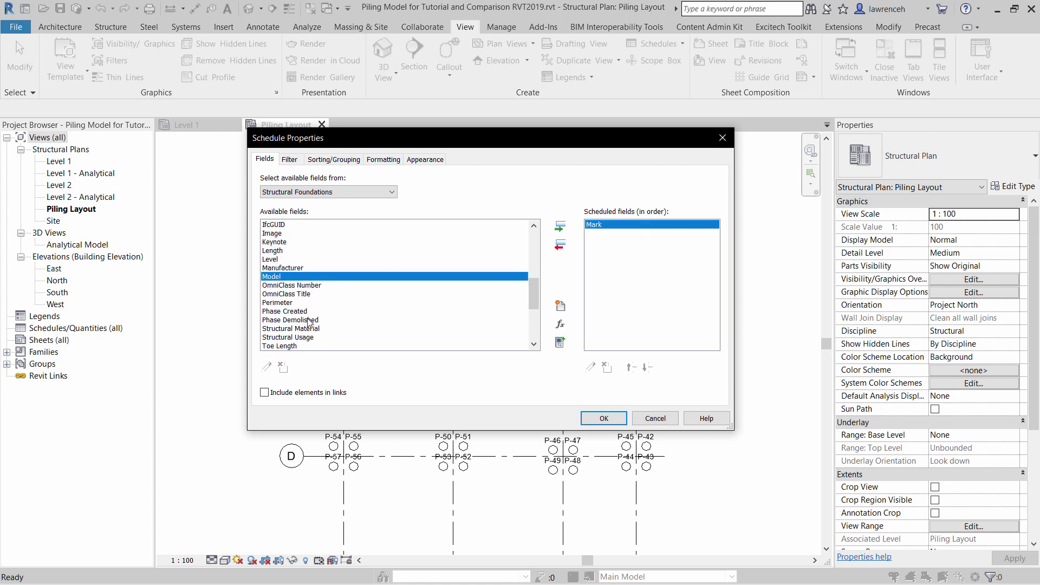
click(304, 320)
click(306, 346)
scroll(309, 338, down, 1)
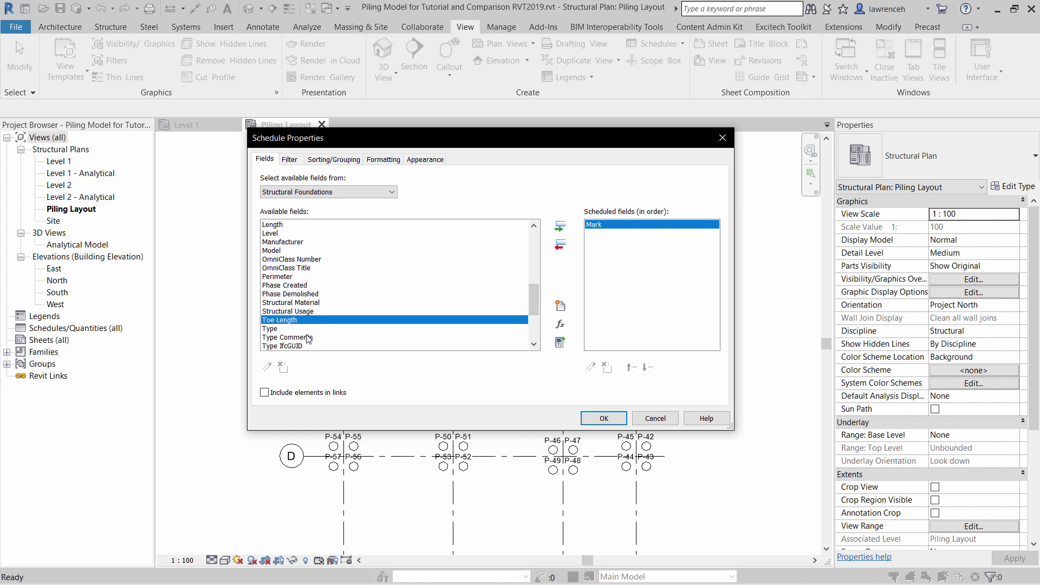
click(280, 329)
double_click(280, 329)
Step: Add X Top Coordinate, Y Top Coordinate and Z Top Coordinate to the scheduled fields, in that order
scroll(350, 320, down, 4)
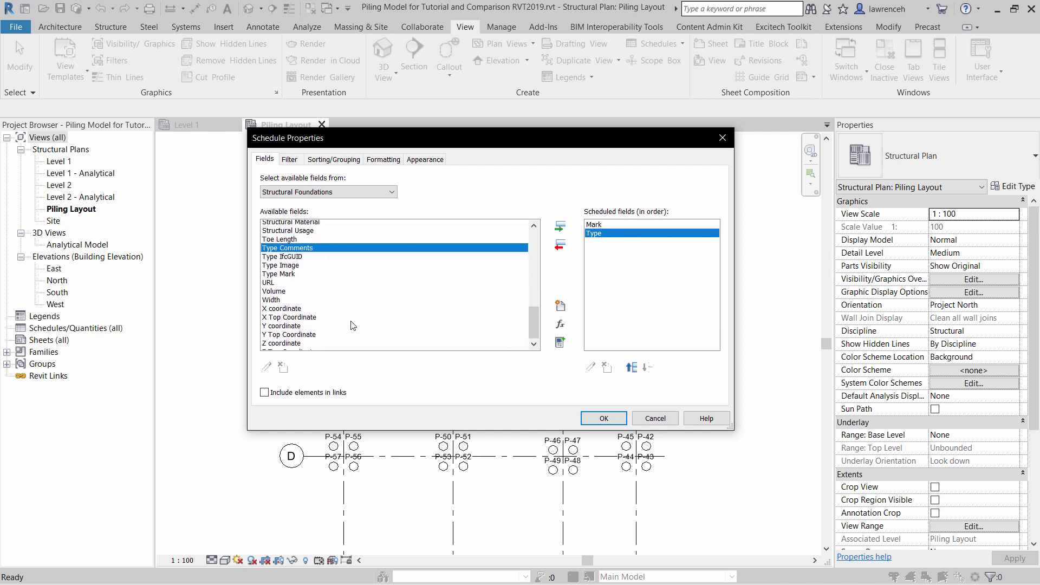
double_click(293, 313)
double_click(317, 328)
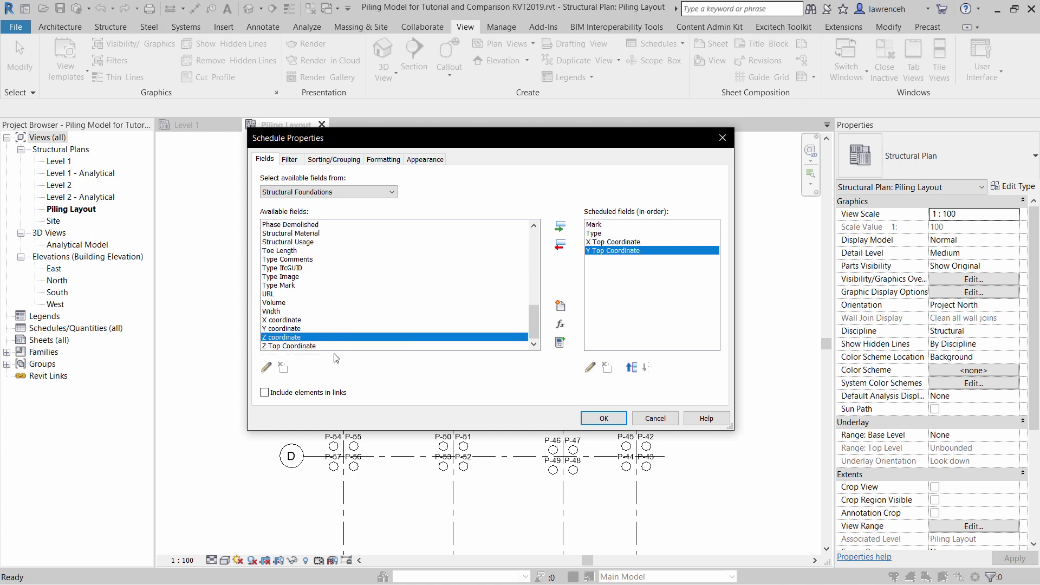
double_click(291, 347)
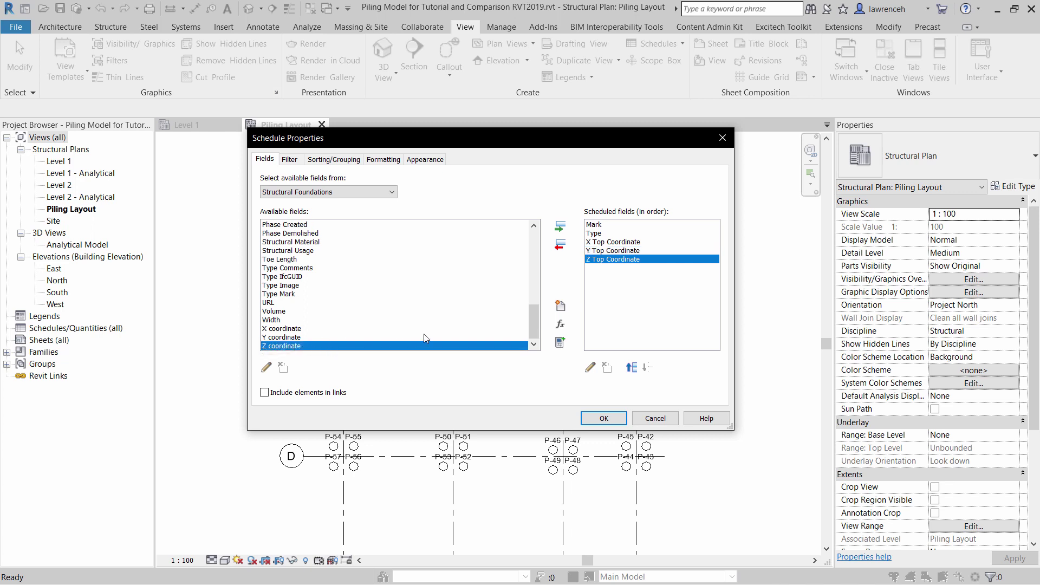
Step: Sort the schedule by Mark in ascending order
click(331, 161)
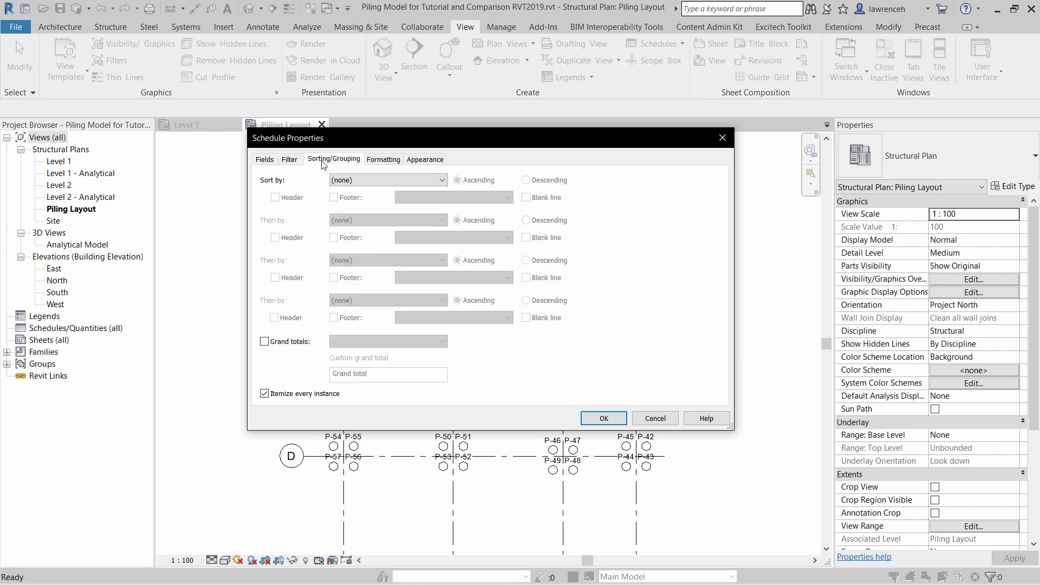
click(358, 180)
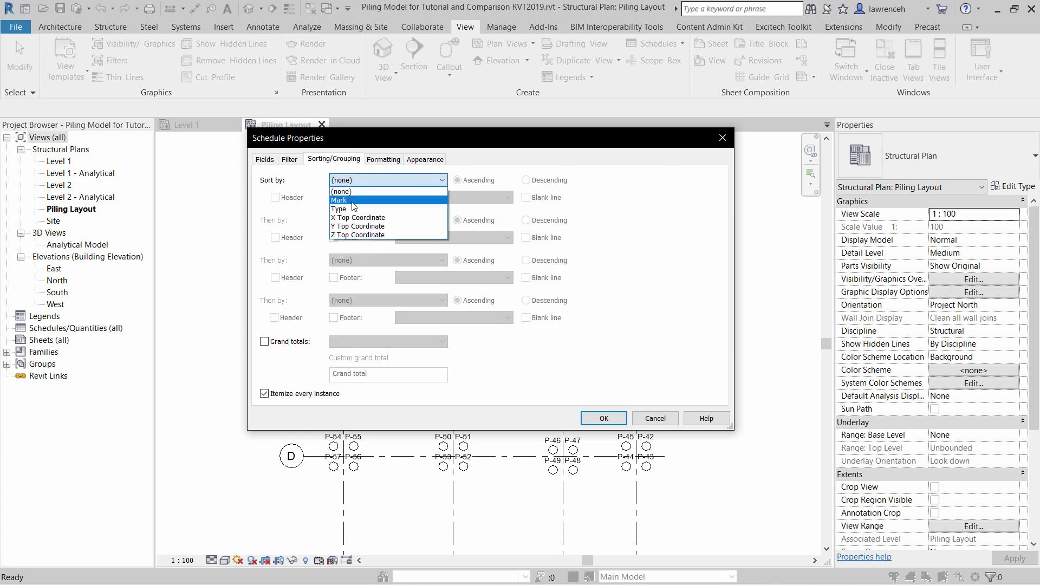
click(353, 201)
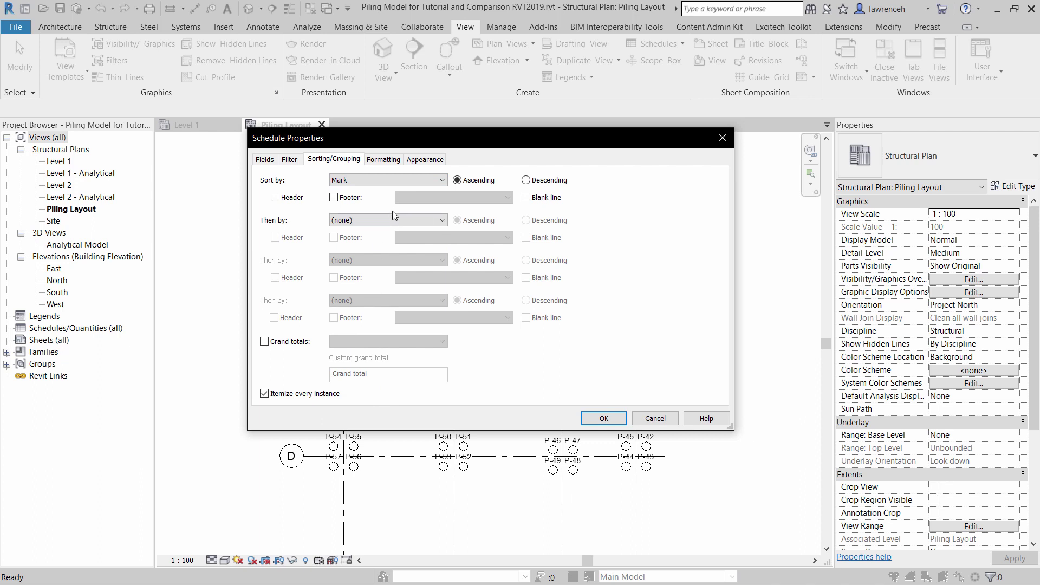
Step: Filter the schedule to elements whose Mark begins with P and generate the Piling Schedule
click(290, 159)
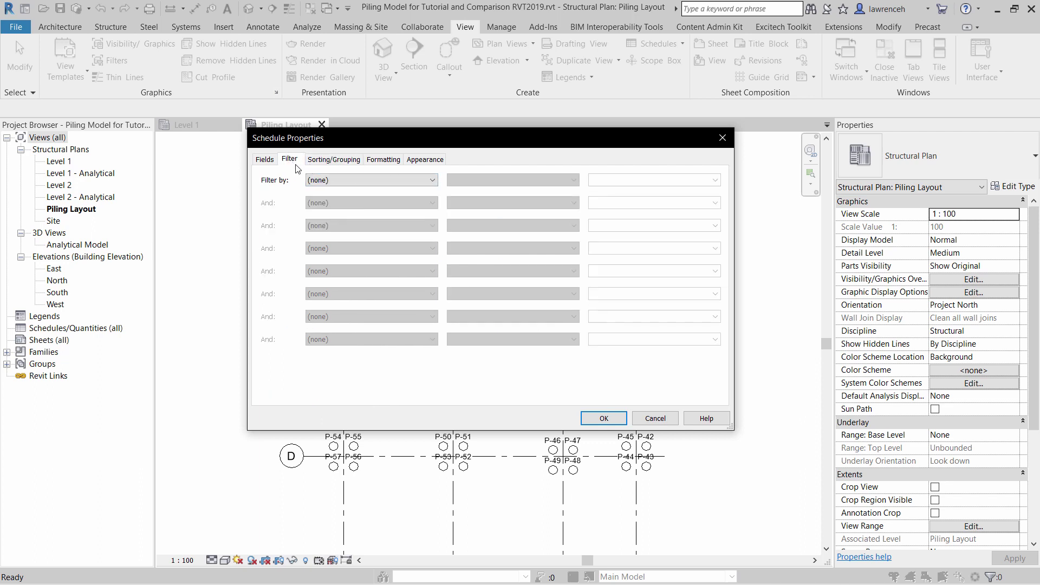
click(327, 181)
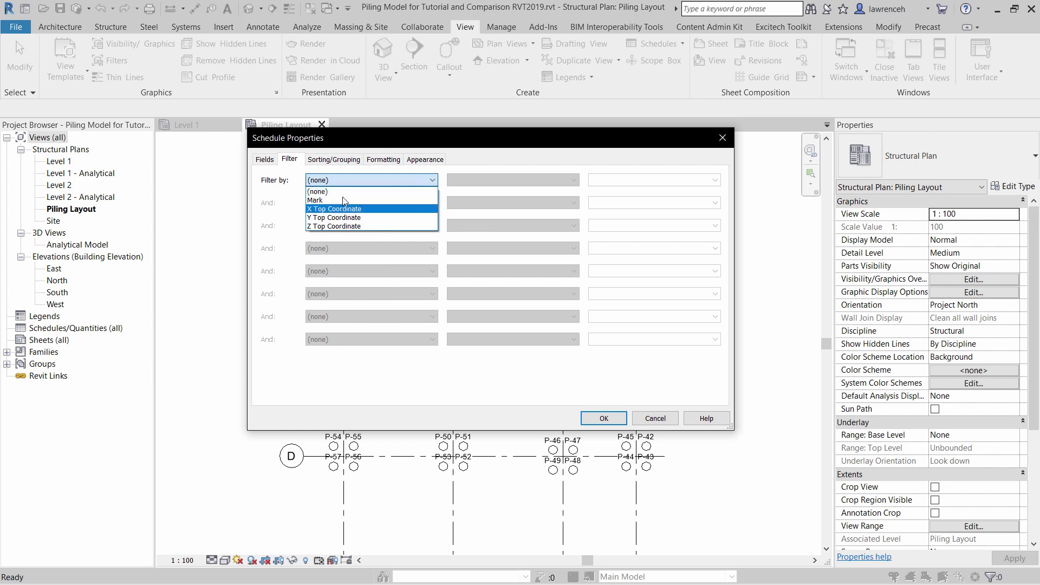
click(343, 198)
click(467, 181)
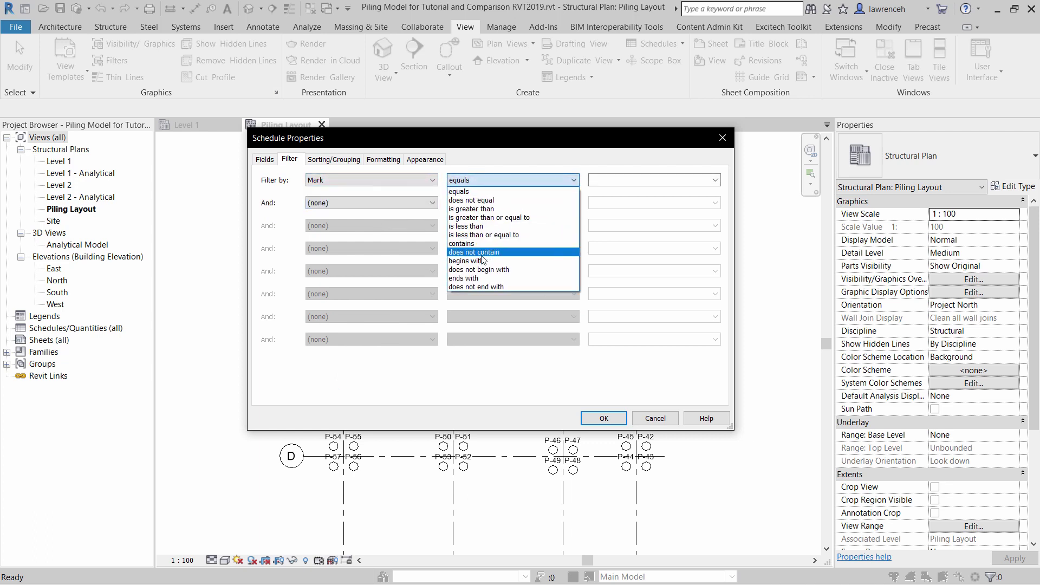
click(483, 251)
click(607, 179)
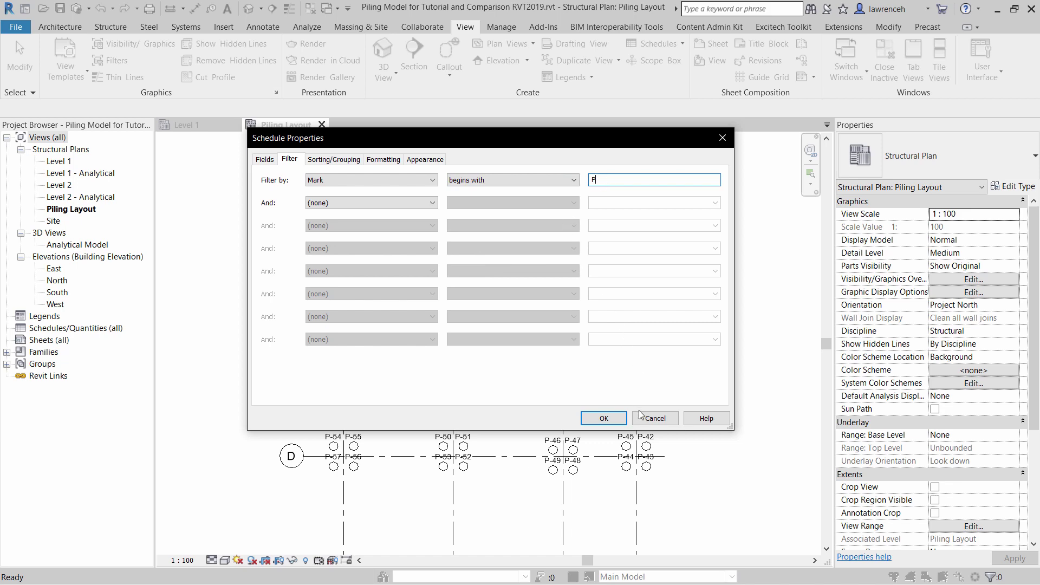
click(601, 418)
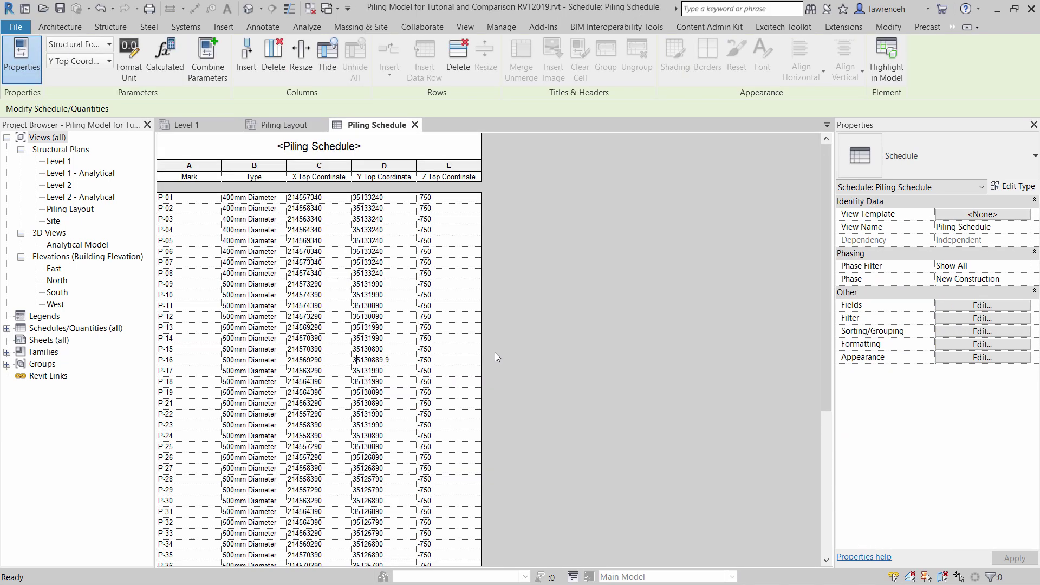